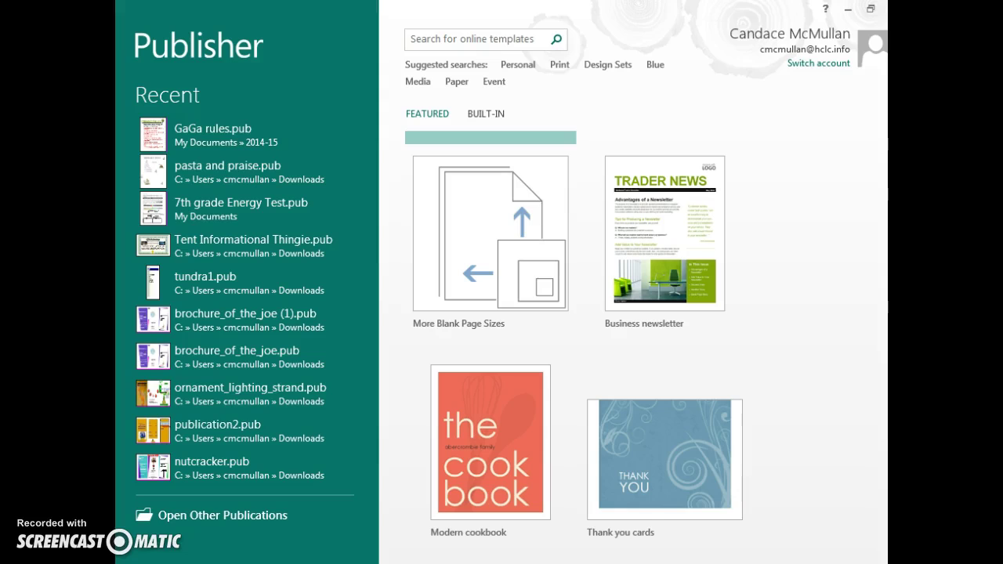
- Create a publication from the Business newsletter template and delete the logo placeholder on page 1
click(676, 259)
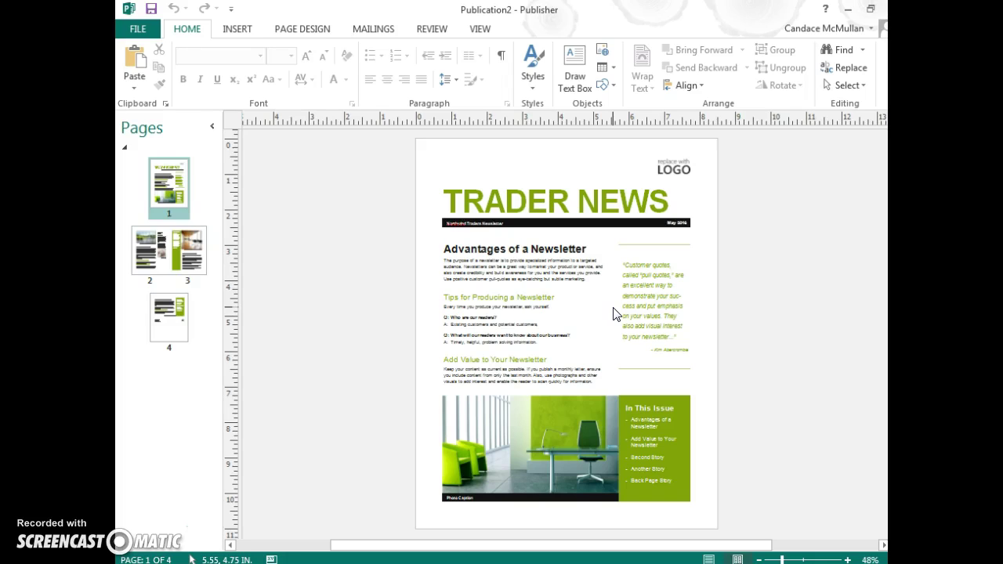
click(676, 169)
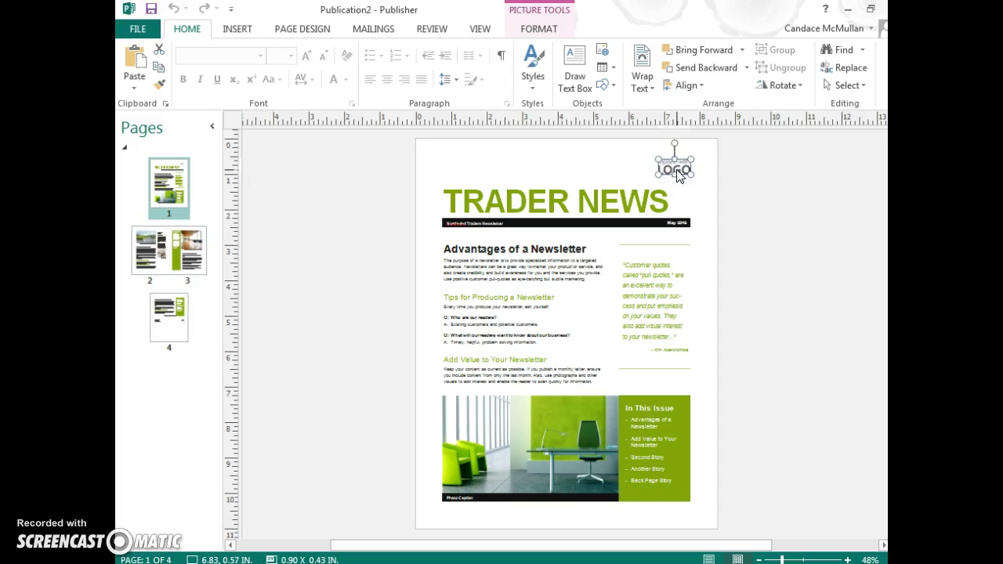
key(Delete)
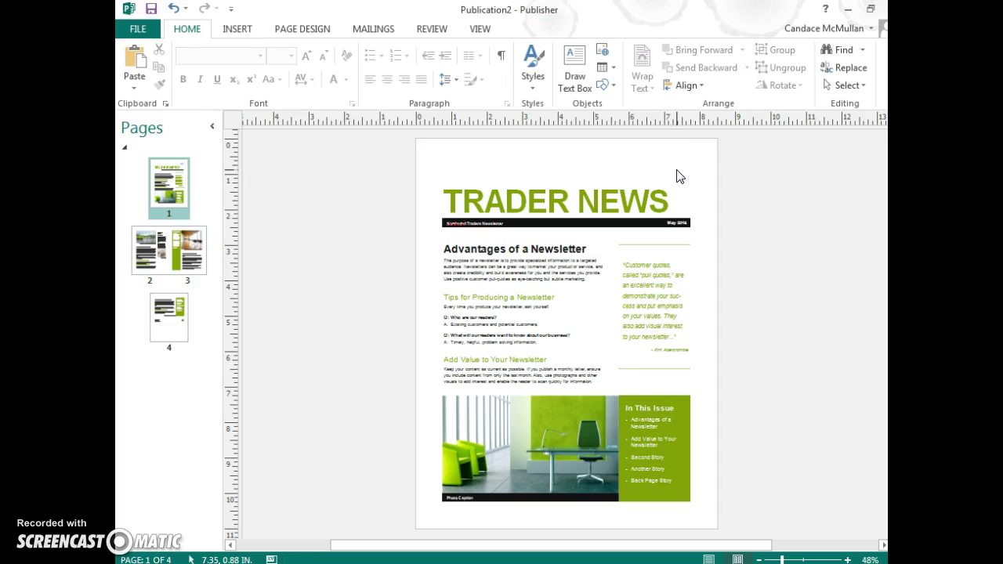
- Move the TRADER NEWS title up the page and shift the black subtitle and date bars up directly beneath it
click(442, 202)
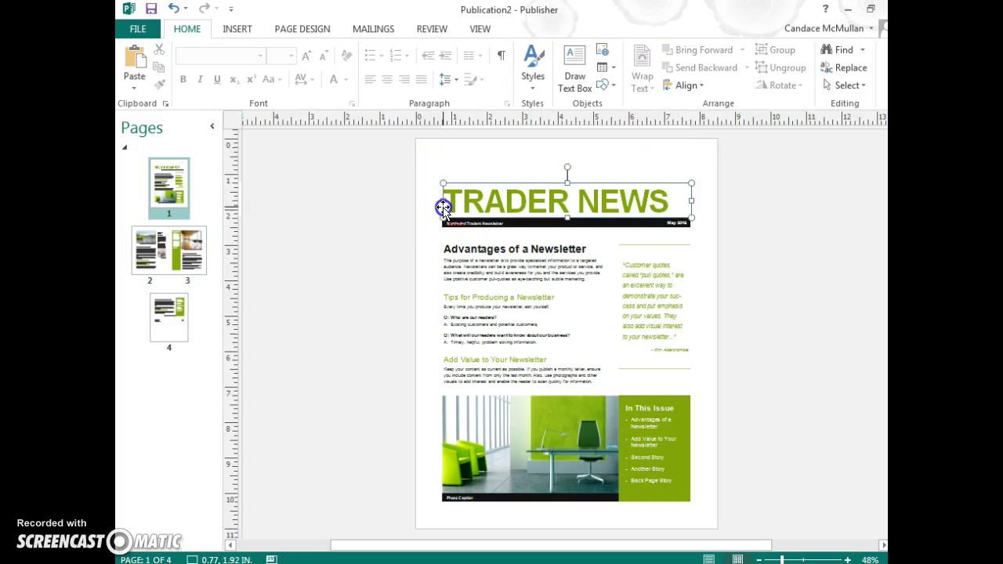
drag(440, 202, 442, 191)
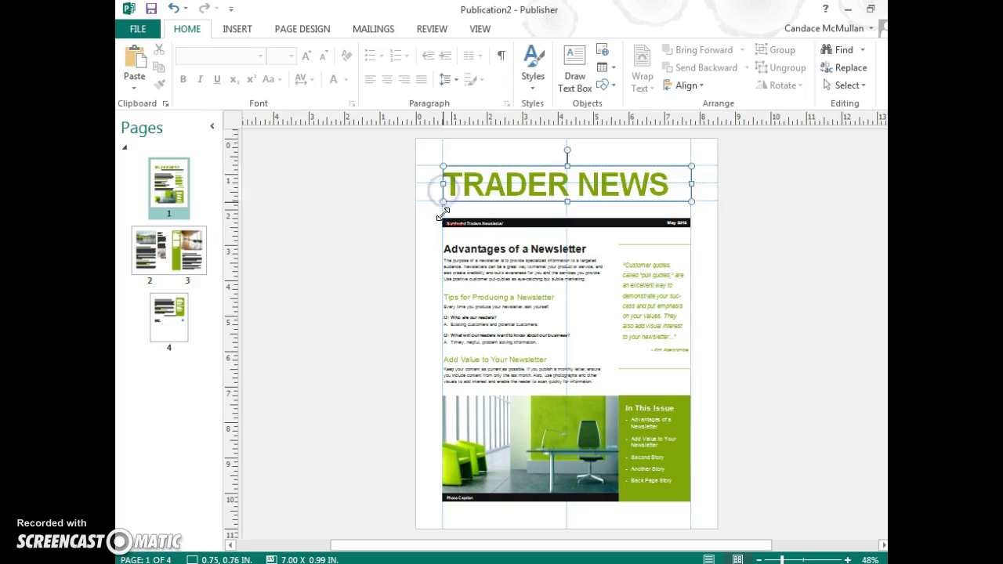
click(451, 222)
drag(451, 222, 448, 207)
click(643, 228)
drag(643, 228, 650, 203)
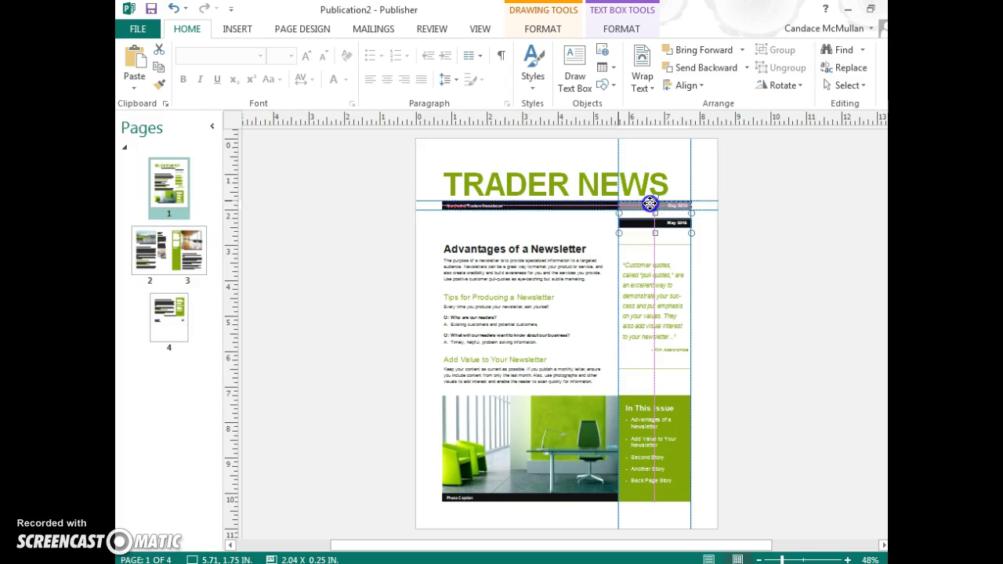
- Replace the newsletter title text with "MATTER LAB"
double_click(539, 173)
double_click(539, 174)
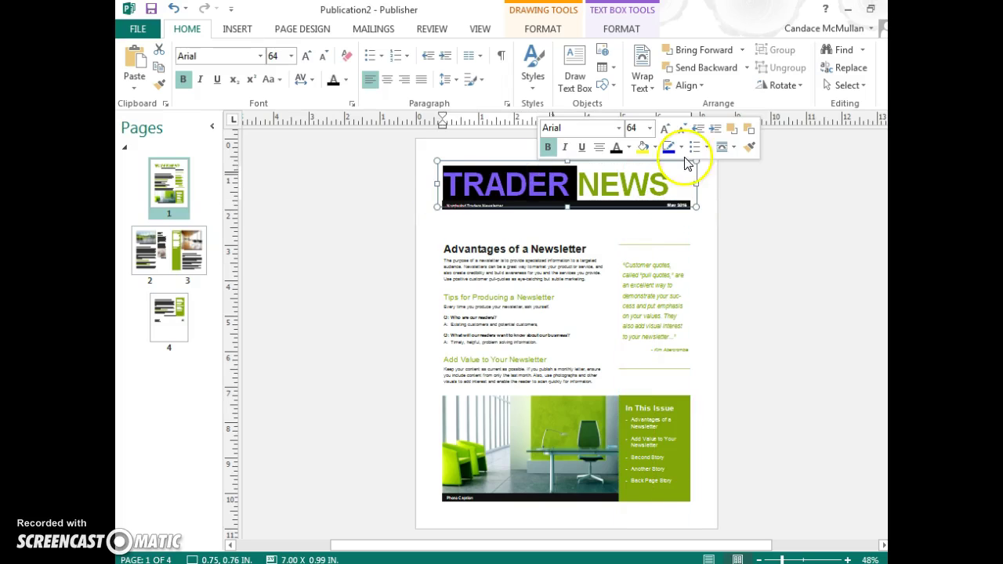
click(672, 178)
drag(672, 178, 443, 181)
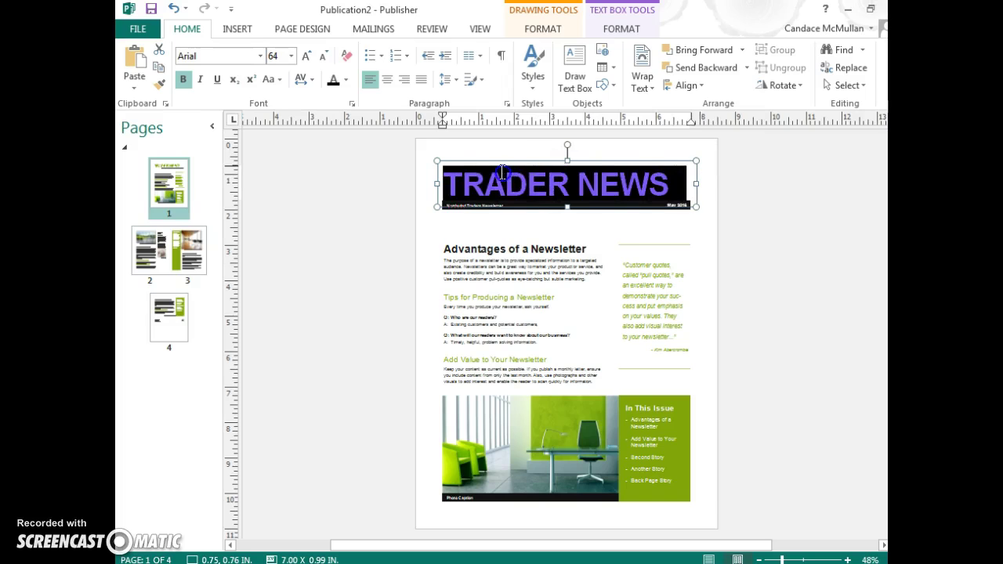
text(MATTER LAB)
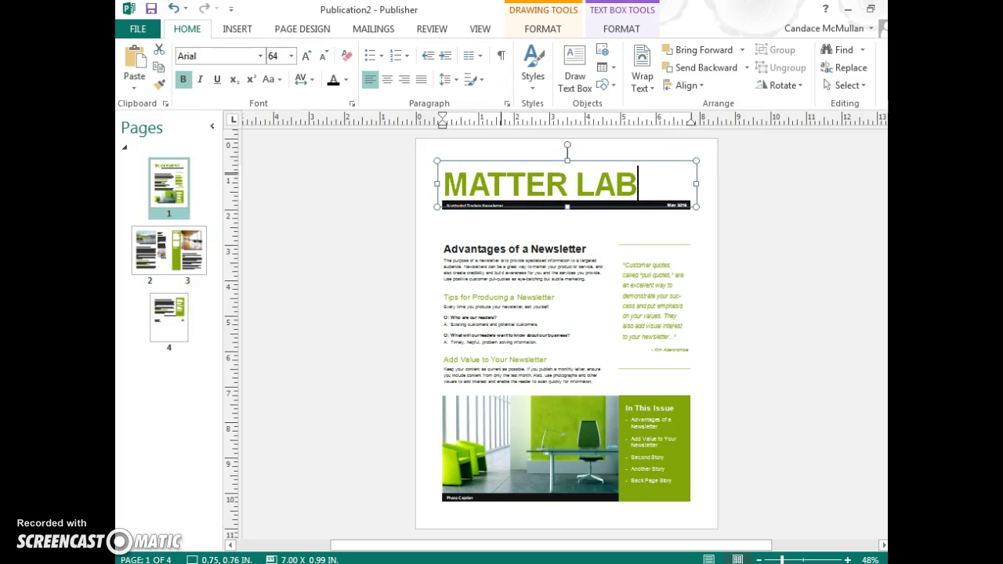
- Replace the black bar's subtitle with "Created By:" and the author's name, and add the day to the May 2016 date
click(504, 210)
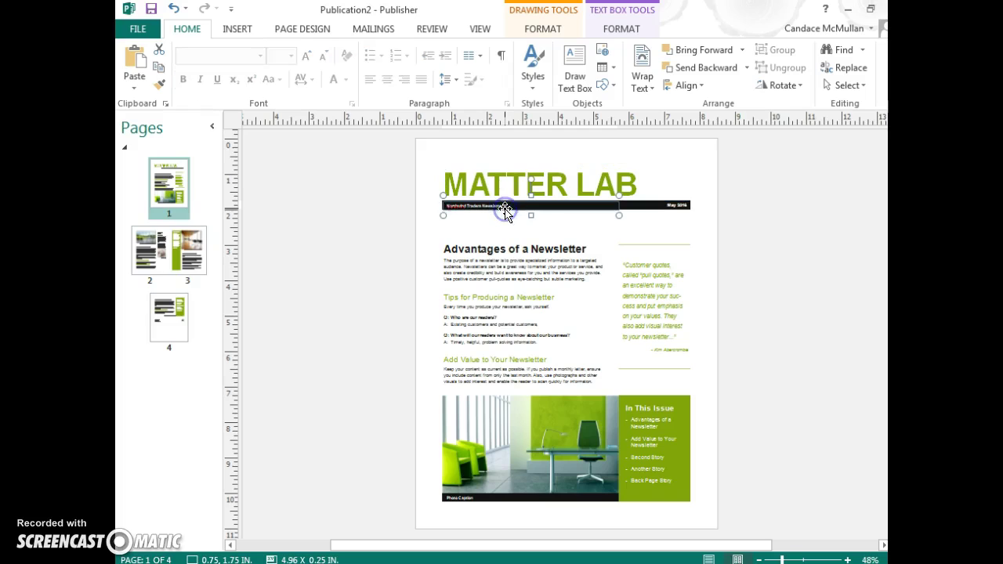
triple_click(500, 205)
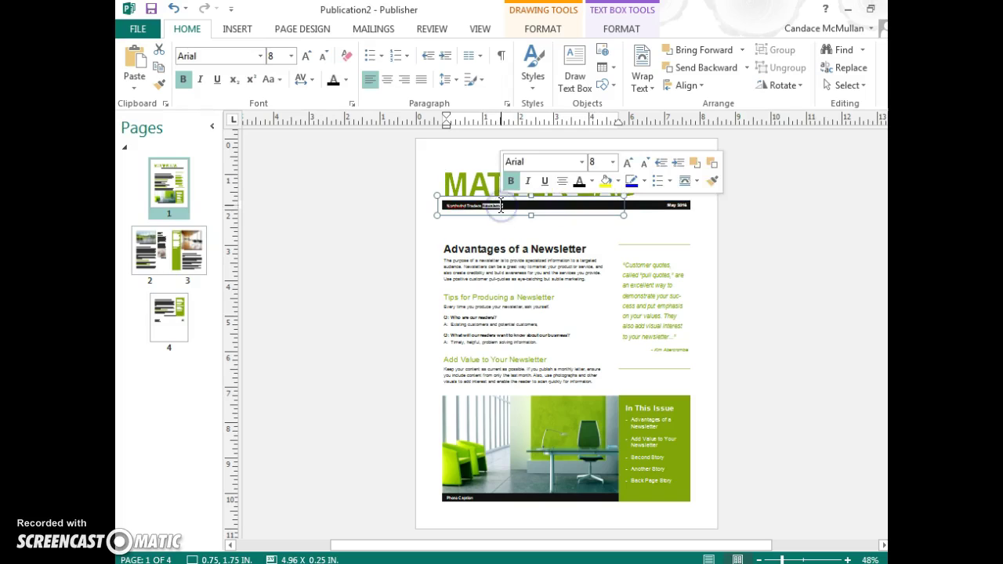
key(BackSpace)
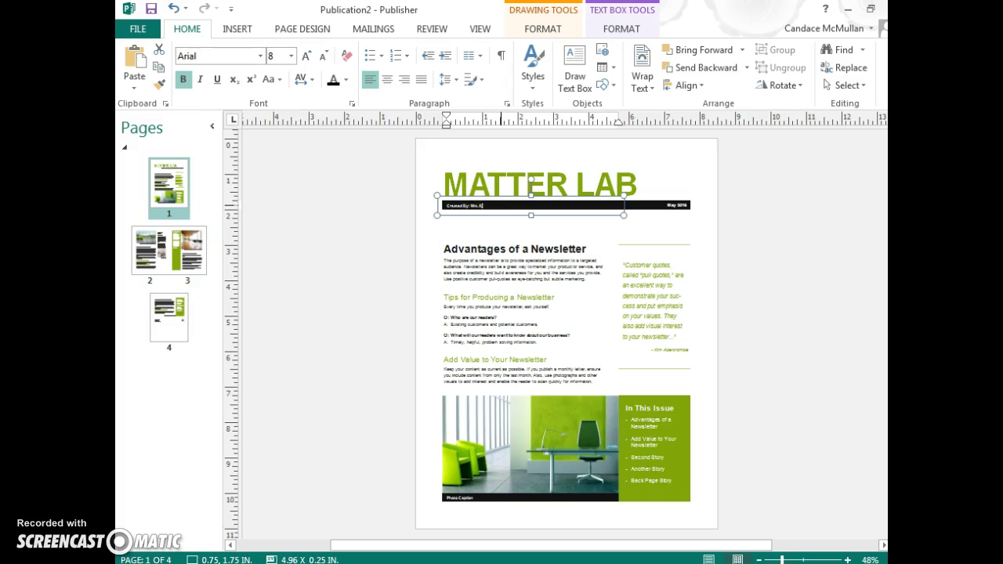
click(678, 206)
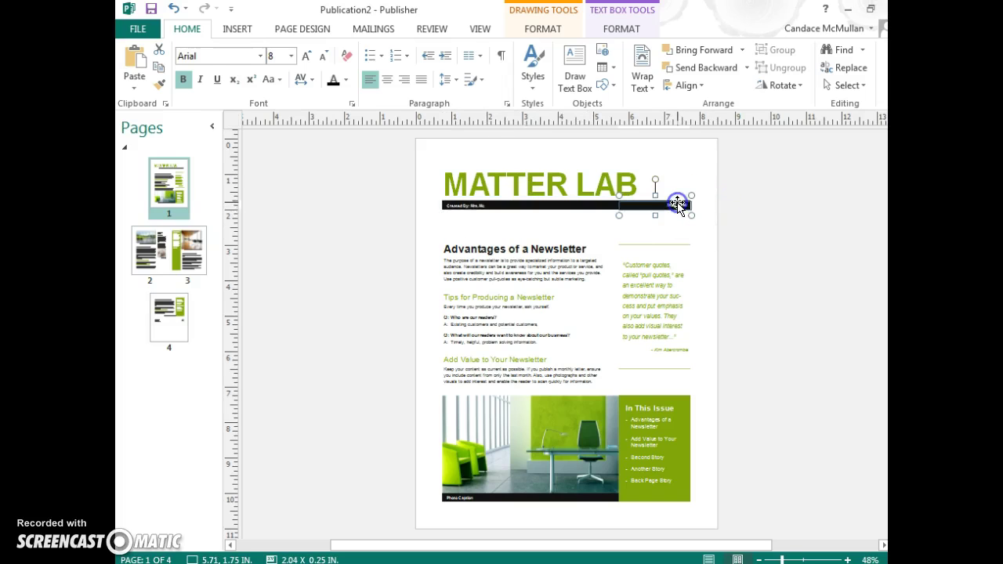
click(673, 205)
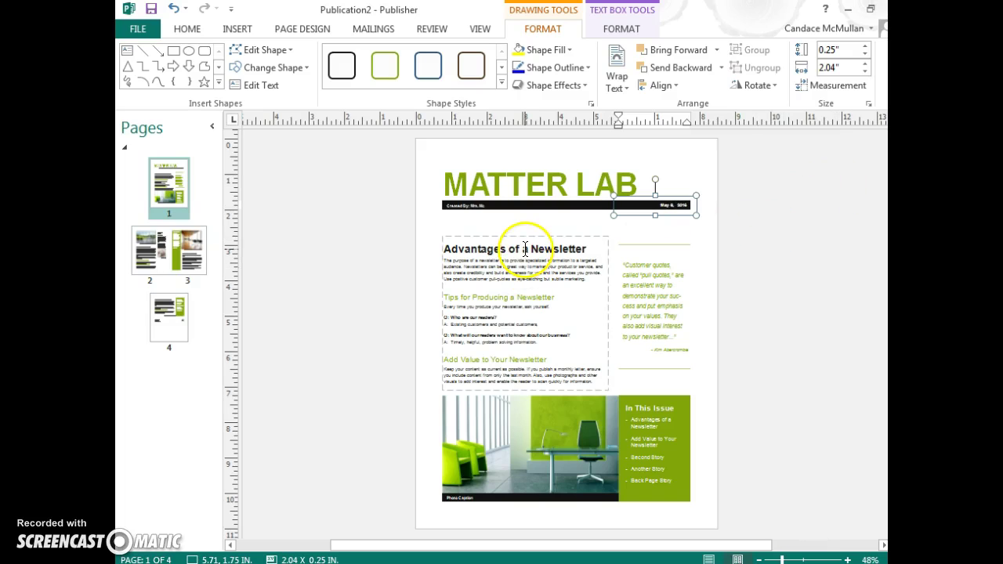
- Copy the "Advantages of a Newsletter" heading together with the paragraph below it
click(592, 249)
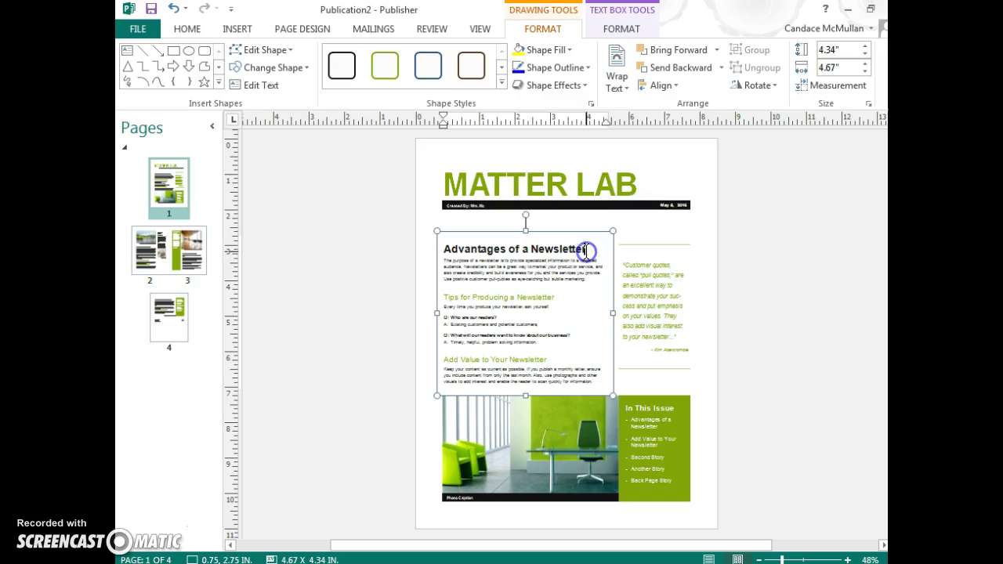
click(596, 249)
drag(586, 282, 437, 239)
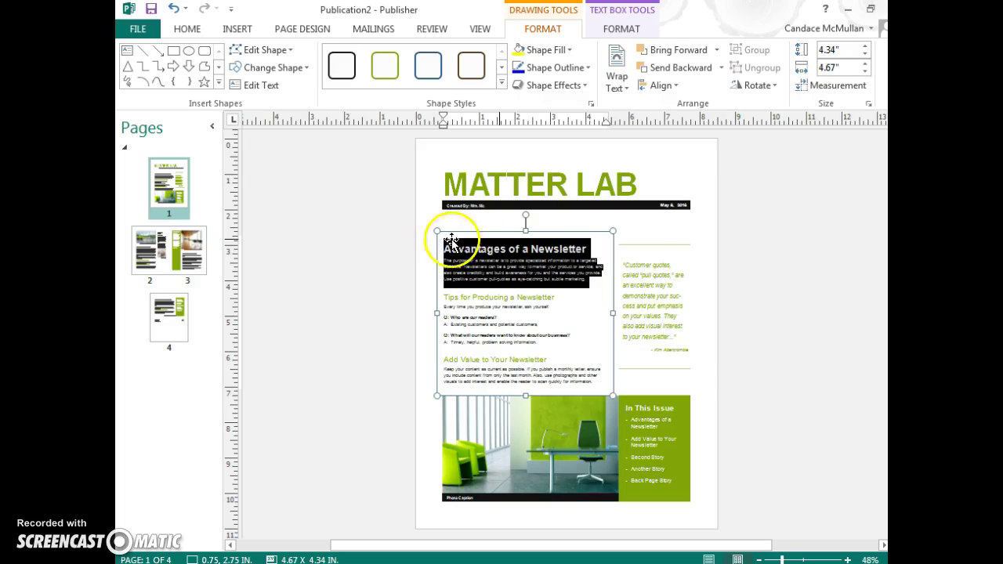
click(481, 223)
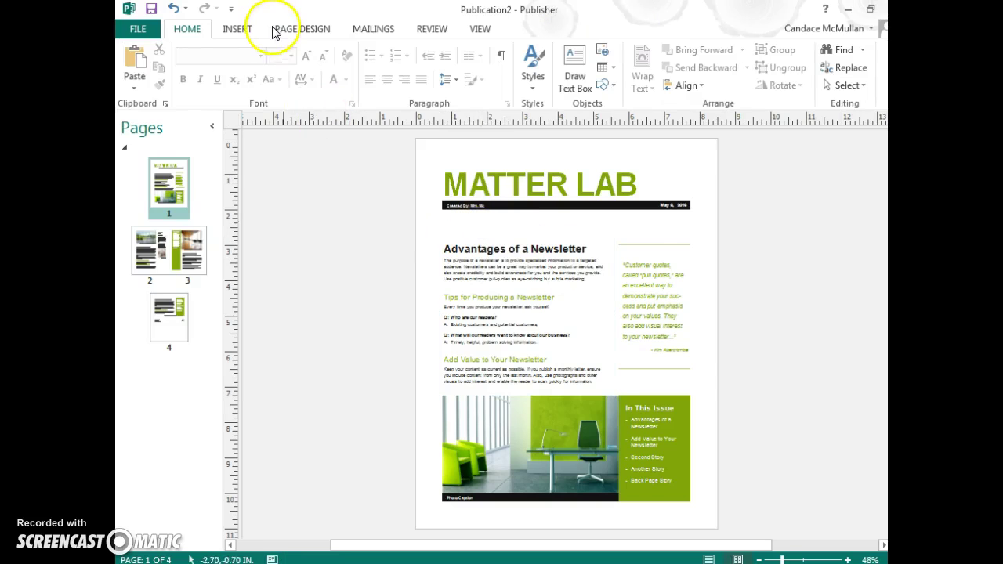
- Draw a text box about 4.60 x 0.82 in below the black bar and paste the copied heading and paragraph into it
click(237, 24)
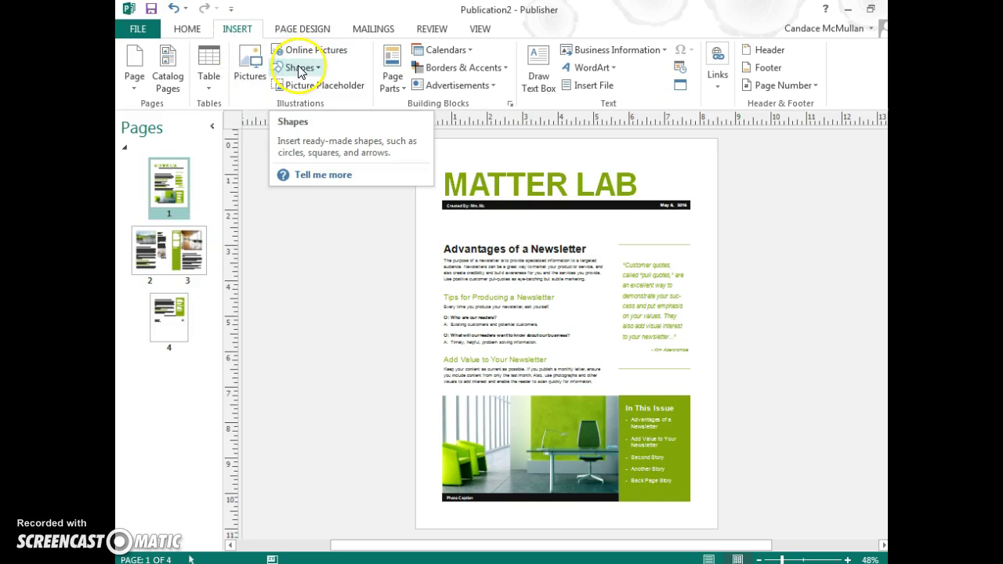
click(538, 69)
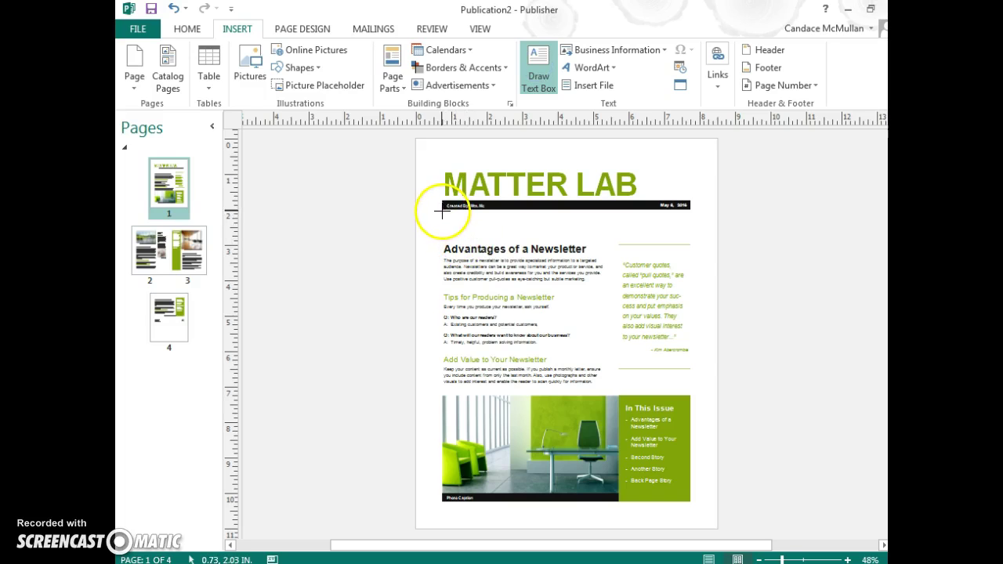
mouse_move(444, 212)
mouse_down()
mouse_move(453, 223)
mouse_move(608, 242)
mouse_up()
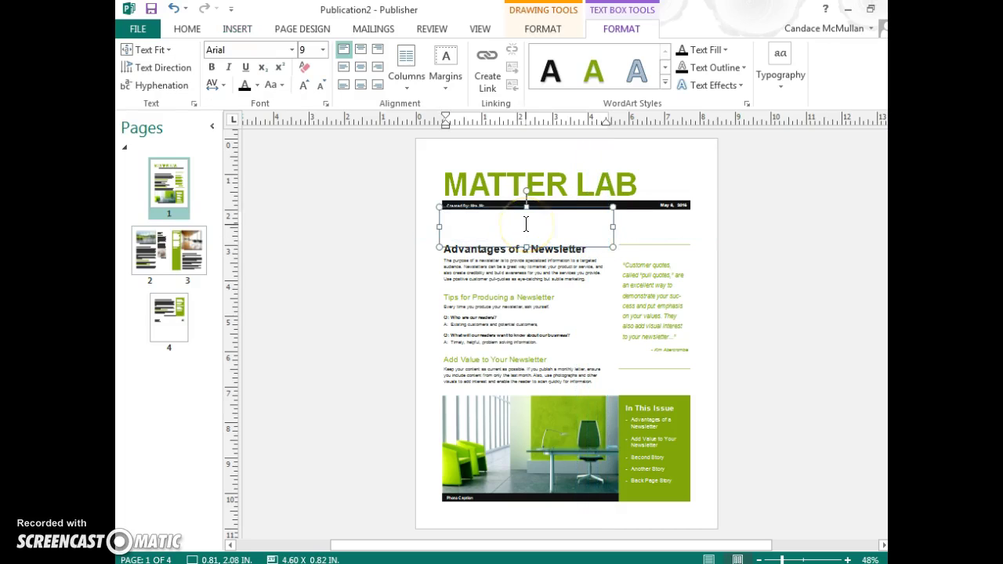
key(ctrl+v)
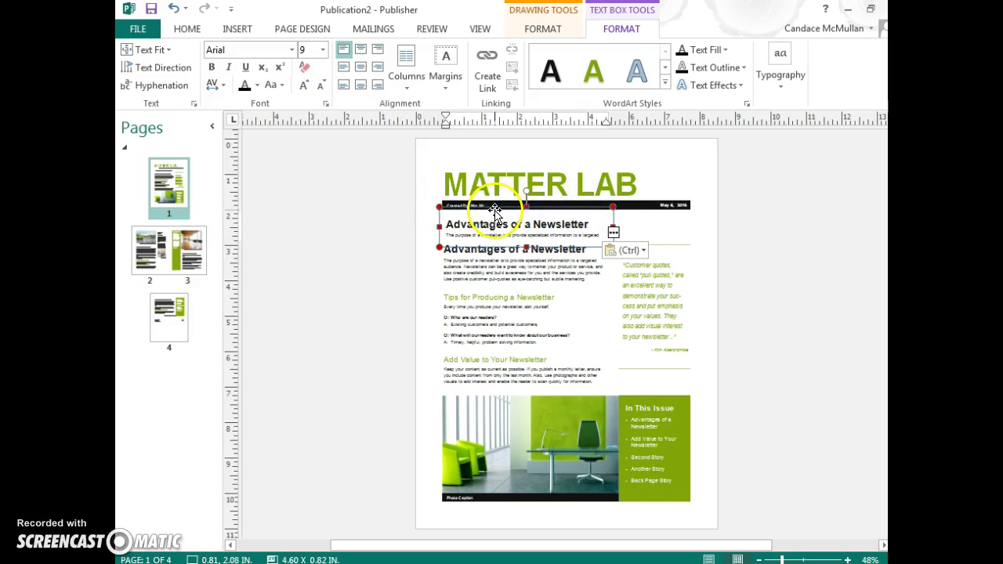
- Move the new text box up against the black bar and extend its lower edge to a height of about 1.04 in
drag(495, 212, 494, 210)
key(Up)
key(Up)
key(Up)
key(Up)
key(Up)
key(Up)
key(Up)
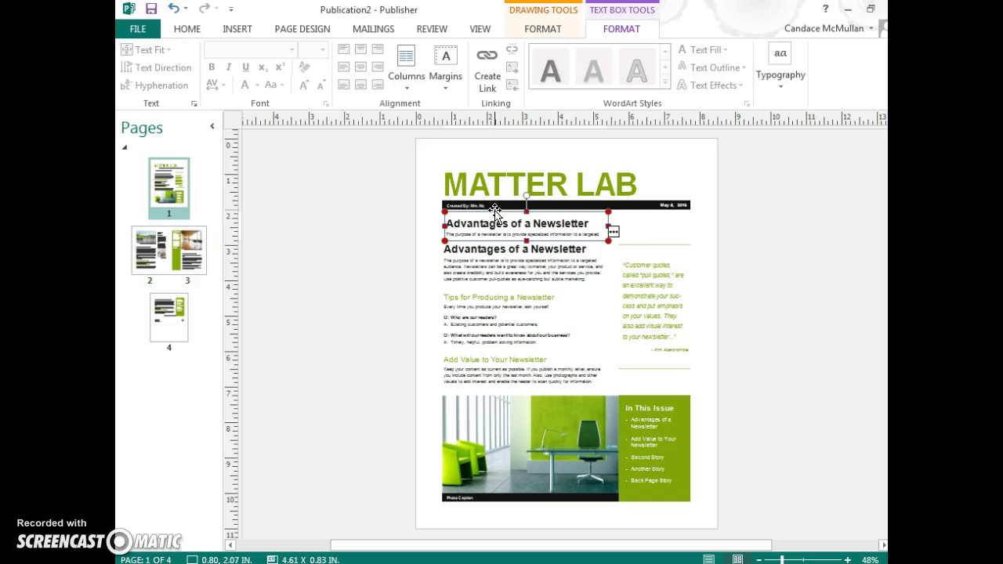
key(Up)
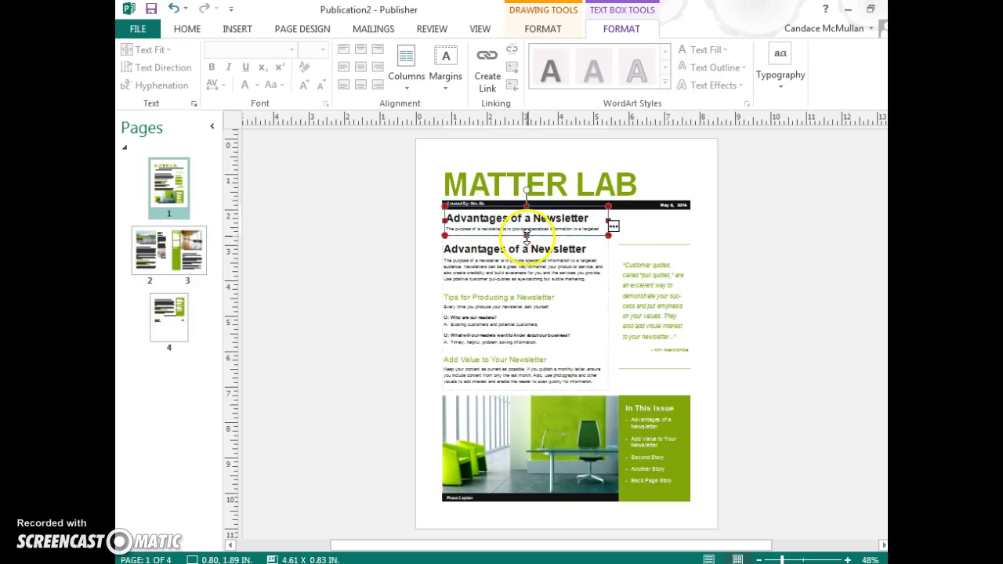
drag(527, 233, 528, 243)
- Retitle the copied story "Observation" and replace its body with "Sometimes solutions that are made, need to be separated into unique compounds and elements again"
click(592, 219)
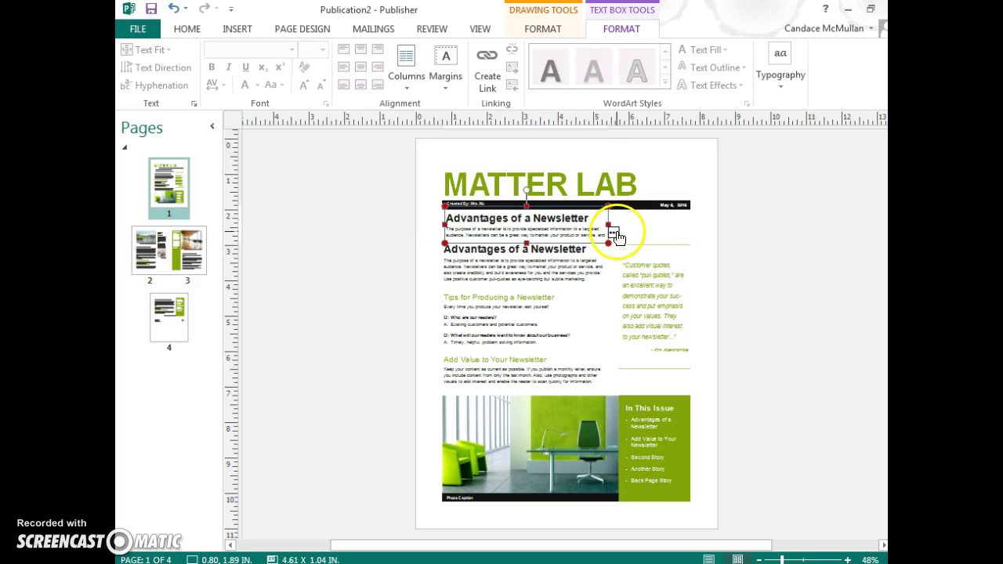
drag(598, 214, 473, 220)
text(on)
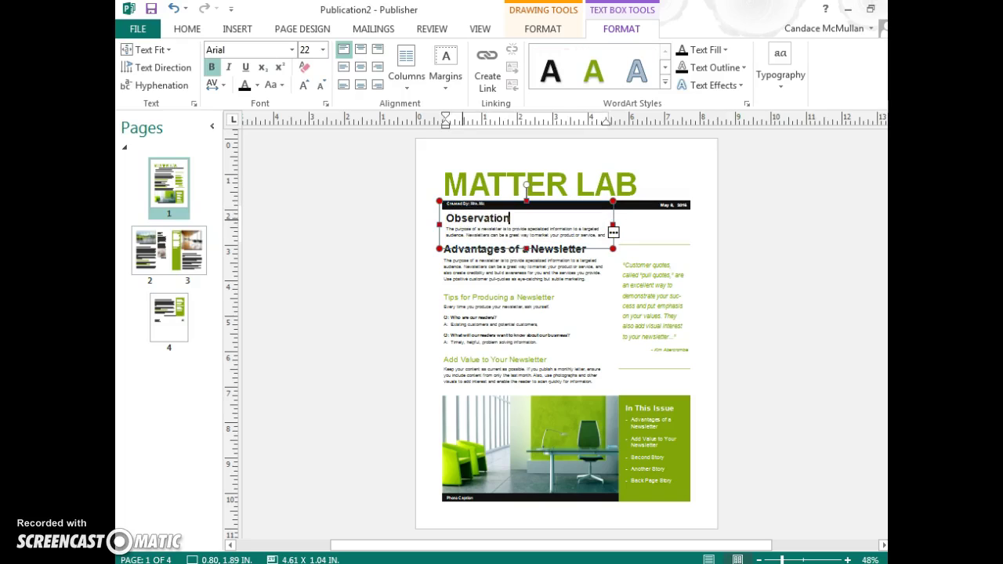
drag(446, 228, 606, 235)
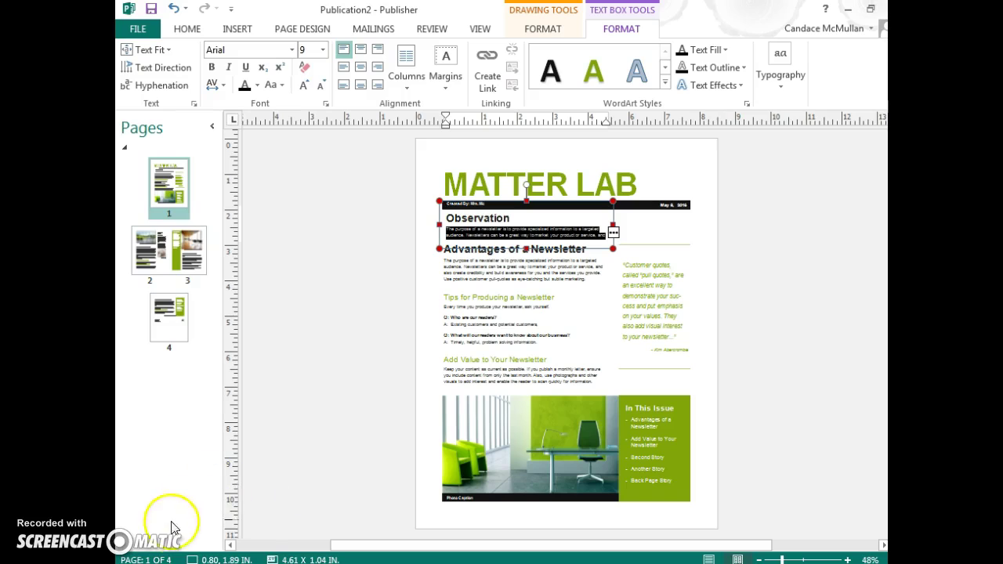
text(Sometimes solutions that are made need to be separated into unique compounds and elements again)
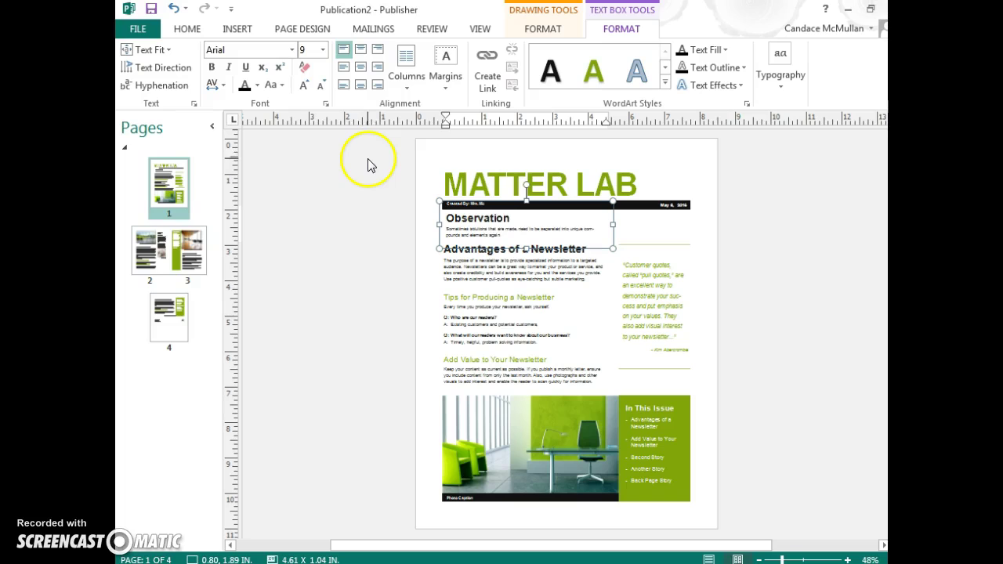
- Replace the original "Advantages of a Newsletter" heading with "Question"
click(481, 29)
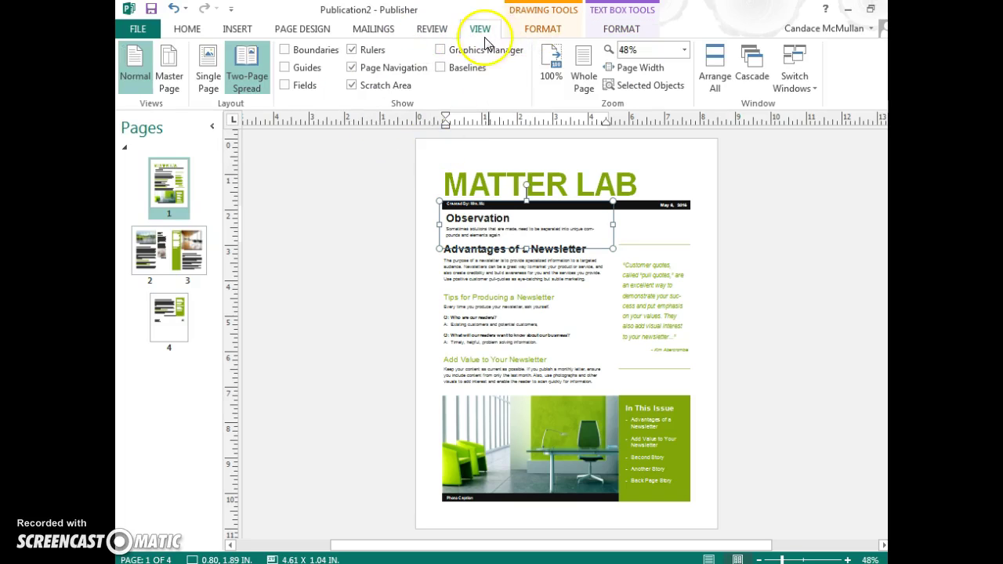
click(684, 49)
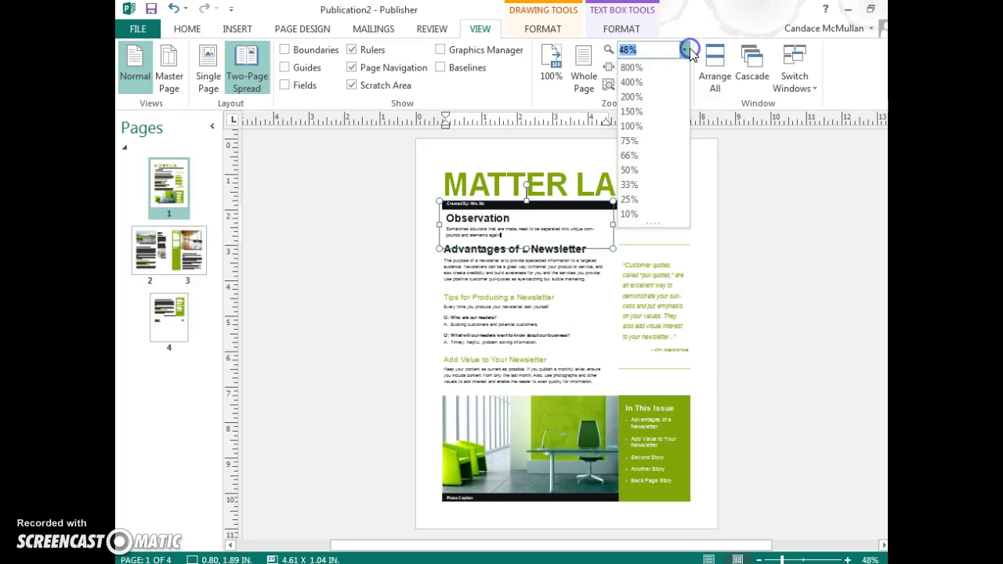
click(629, 141)
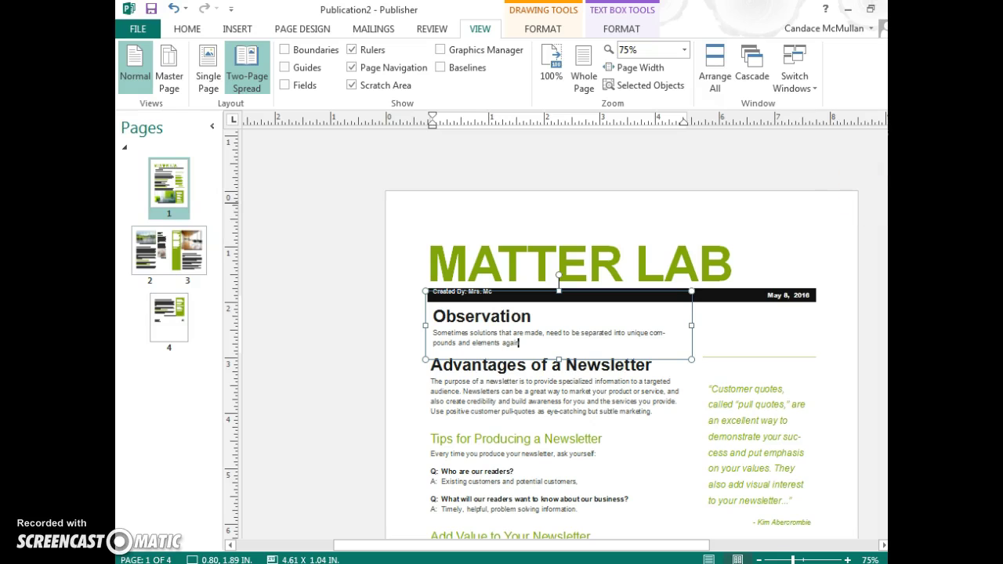
scroll(541, 337, down, 3)
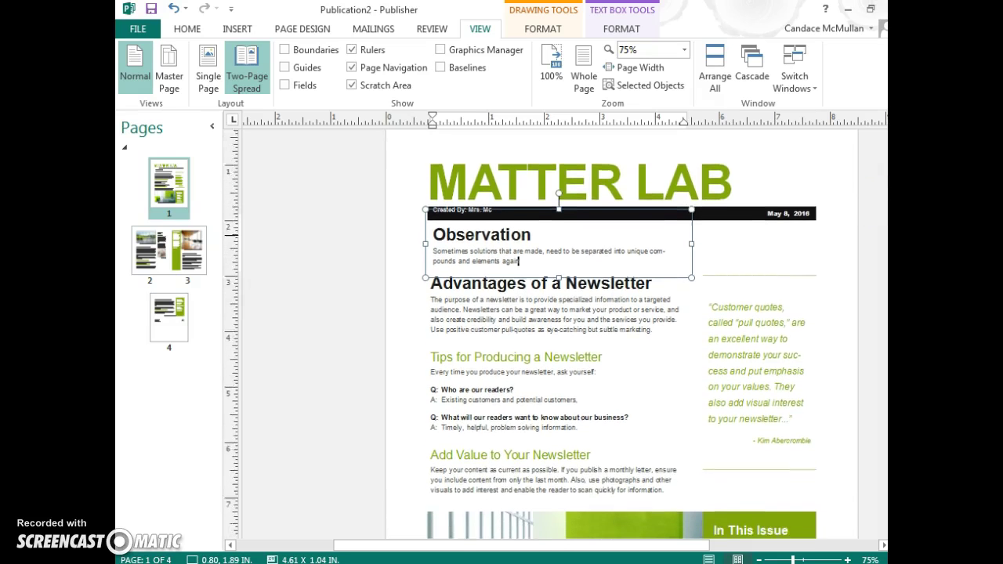
scroll(540, 337, down, 1)
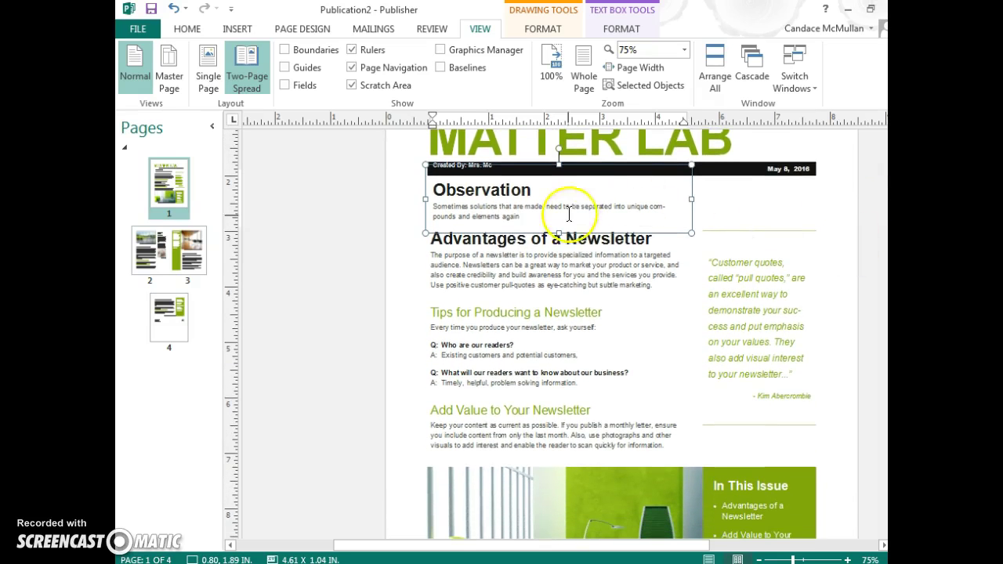
click(554, 242)
triple_click(556, 243)
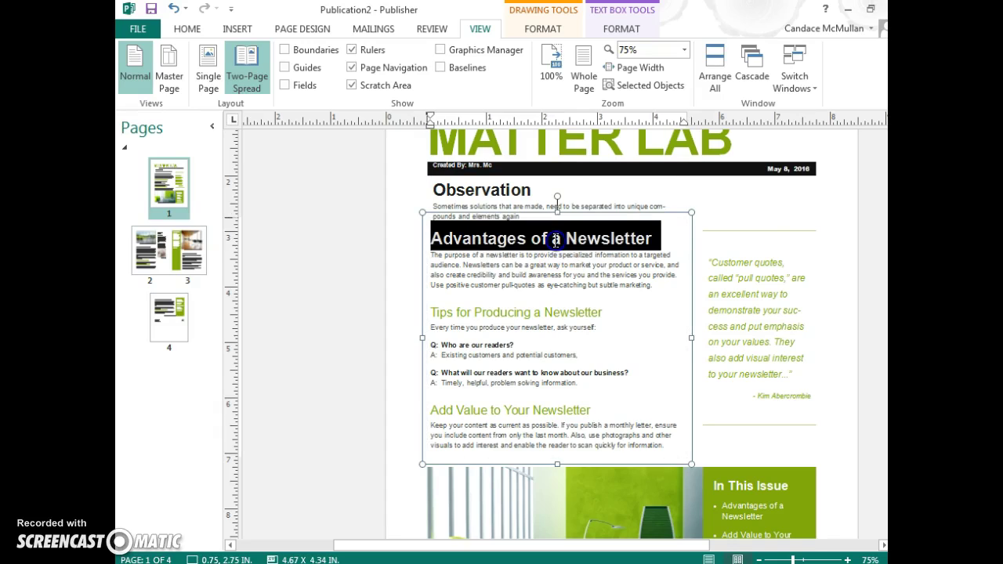
text(Question)
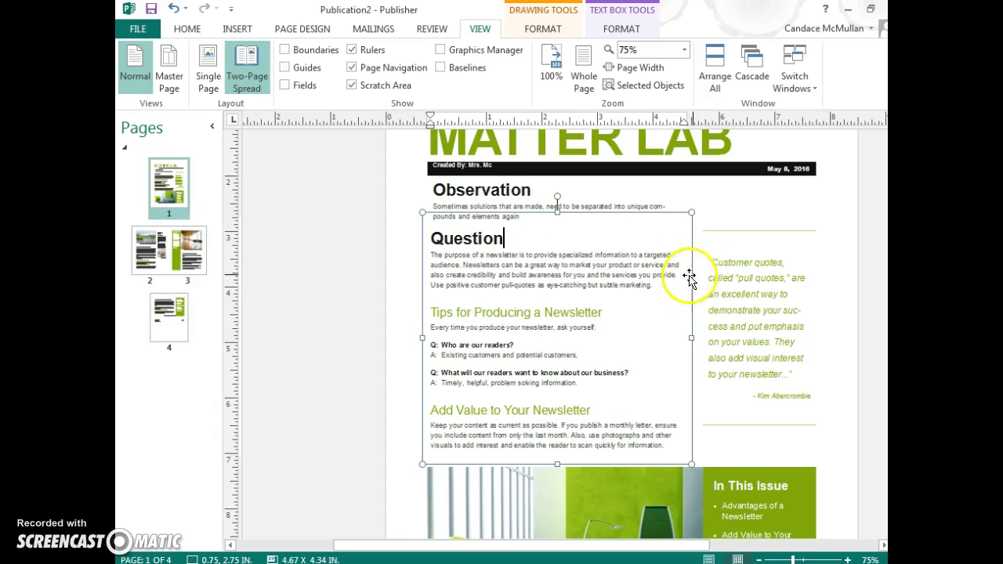
- Replace the paragraph under the "Question" heading with "Can solutions be separated by physical means?"
drag(658, 286, 428, 253)
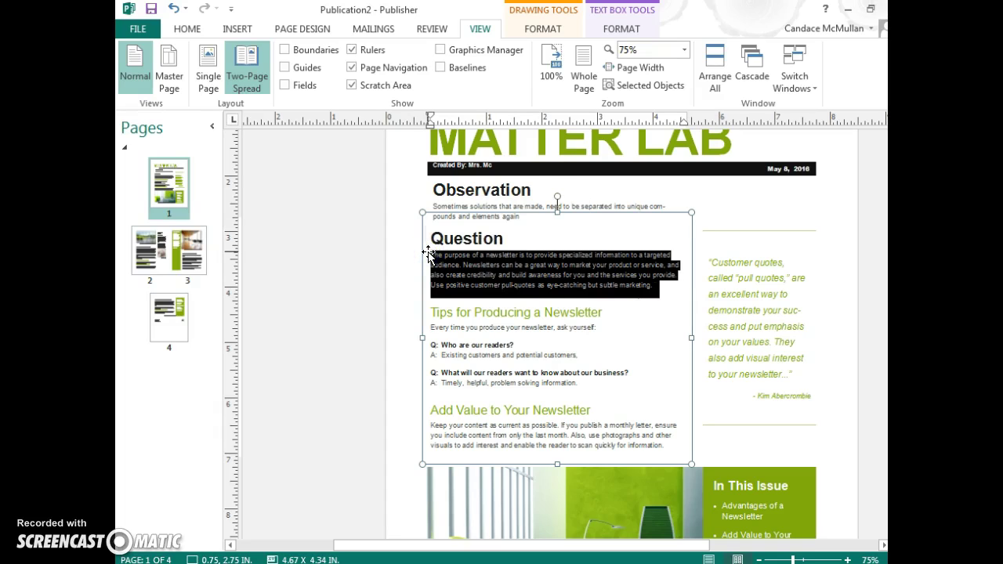
text(Can solutions be separated by physical means?)
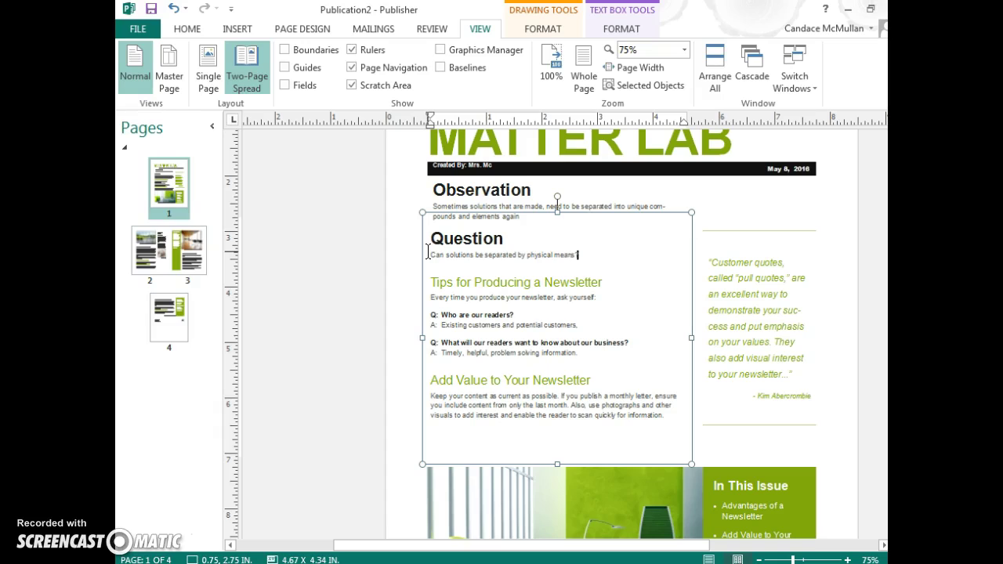
click(541, 258)
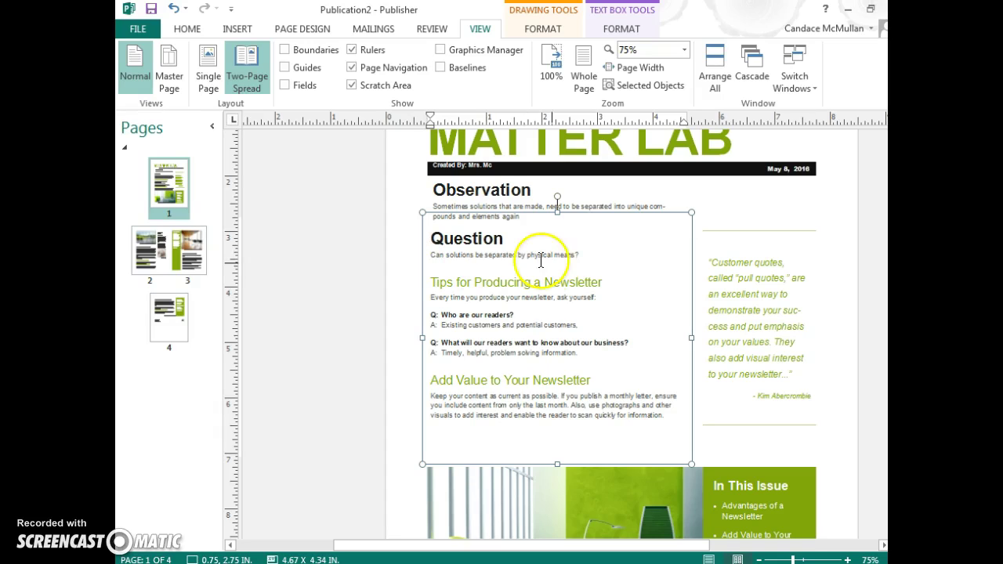
text(?)
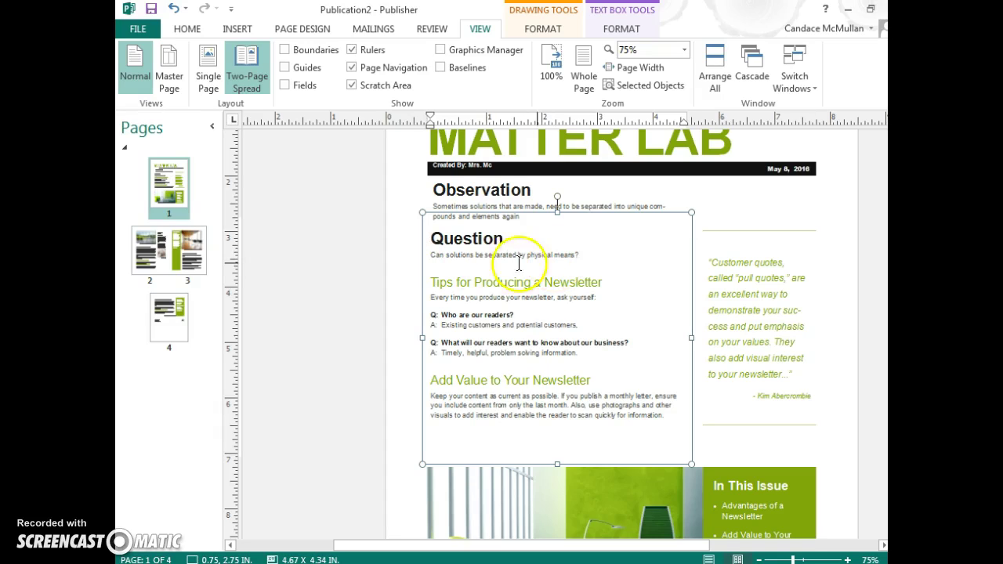
- Change the "Tips for Producing a Newsletter" heading to "Background Information" and format the text beneath it as a bulleted list
drag(607, 284, 443, 274)
text(Background Information)
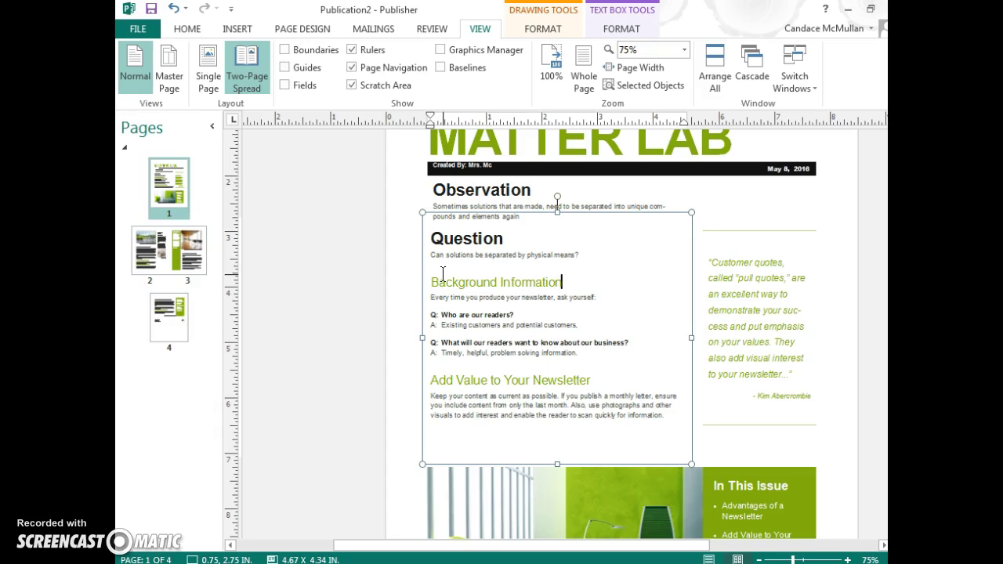
click(558, 305)
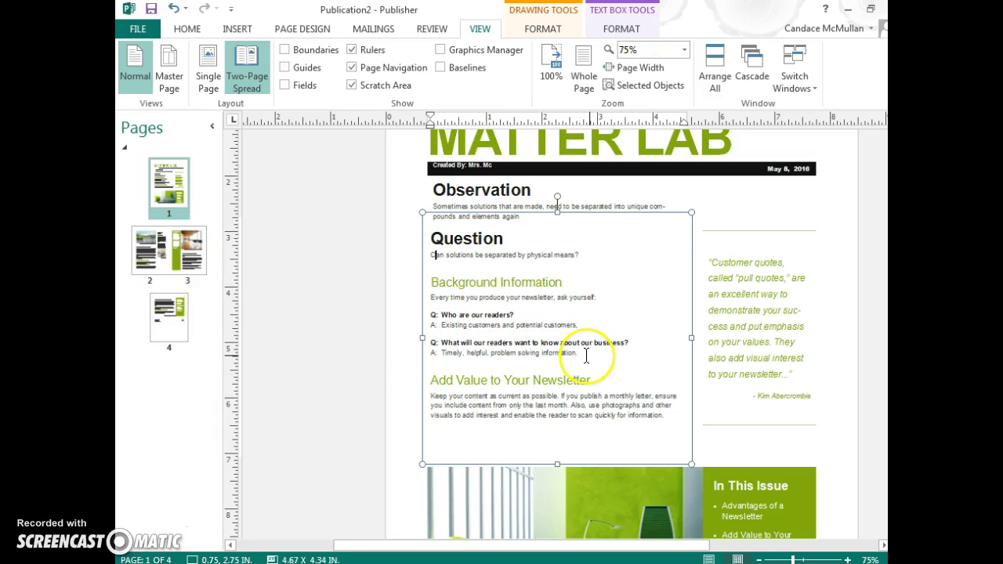
drag(580, 354, 415, 304)
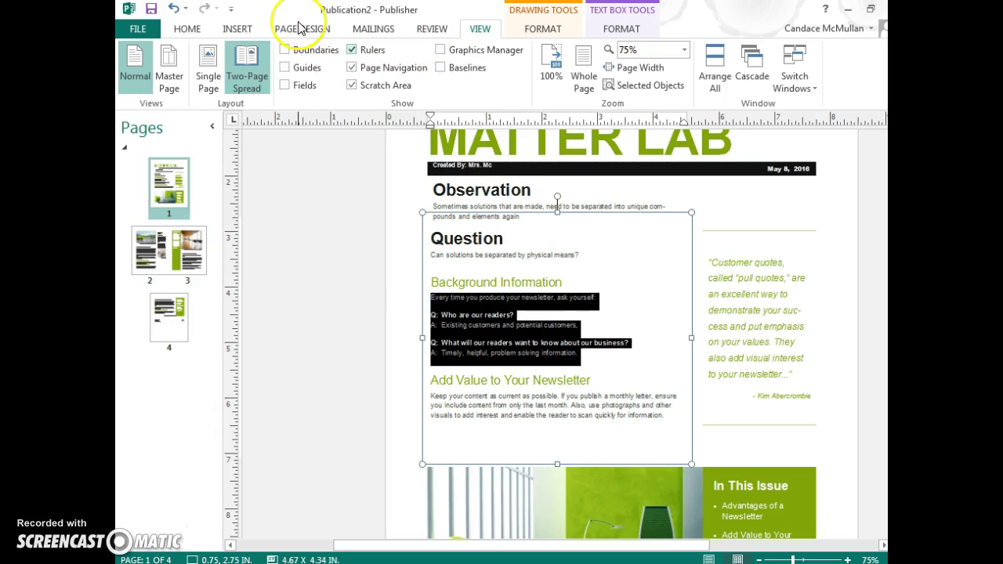
click(190, 29)
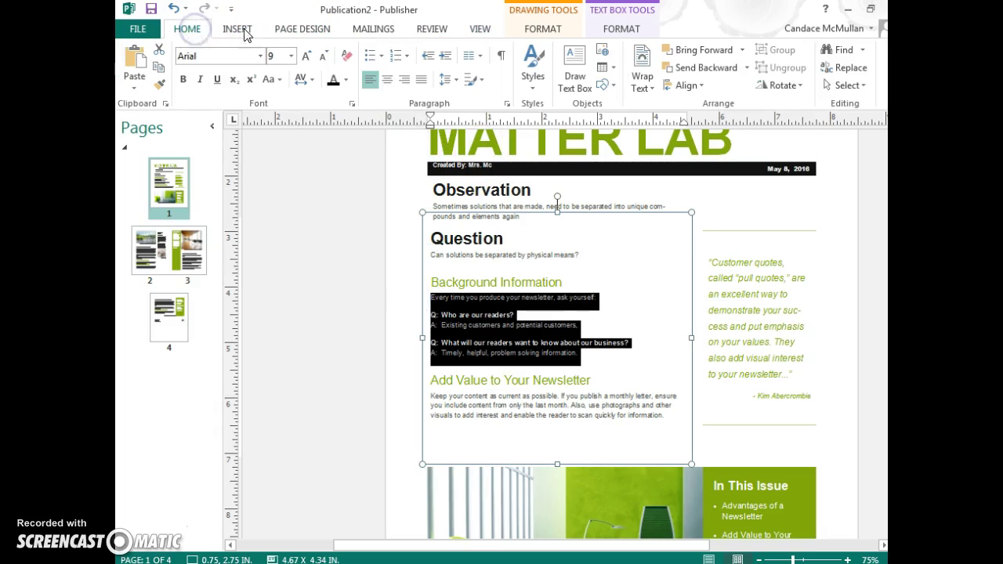
click(383, 57)
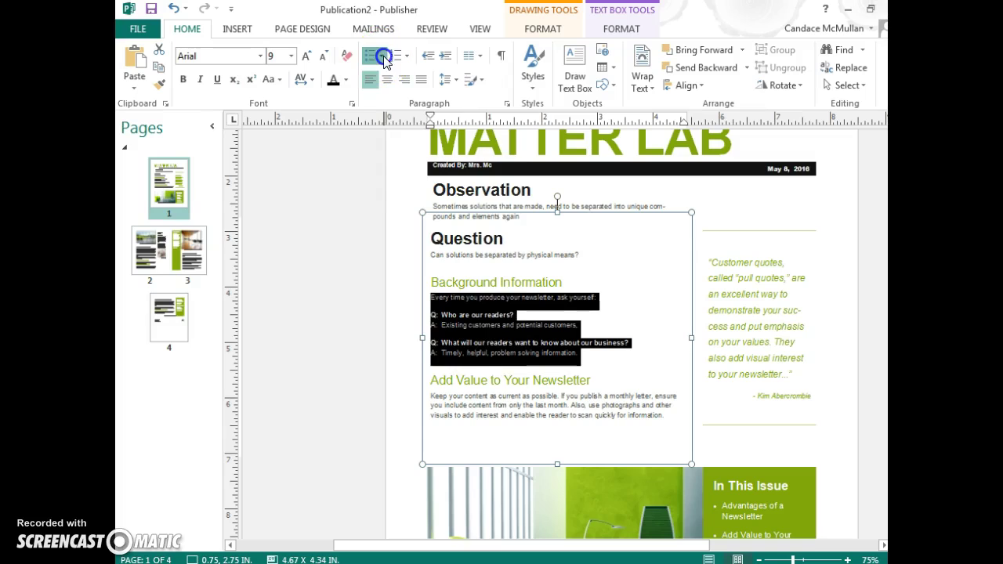
click(383, 105)
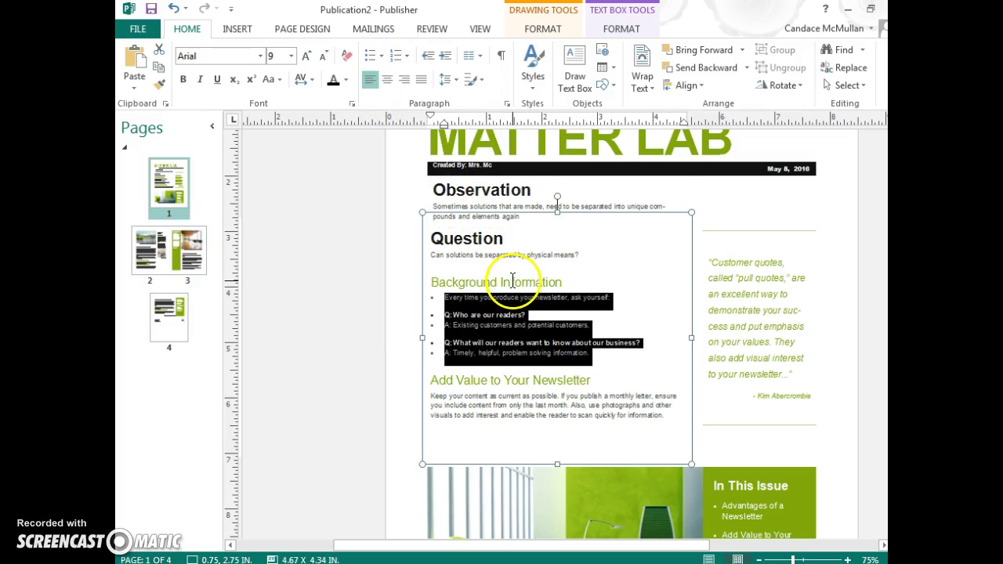
- Replace the bulleted text with "When water evaporates it leaves out all other substances" and add an empty second bullet
drag(600, 349, 452, 301)
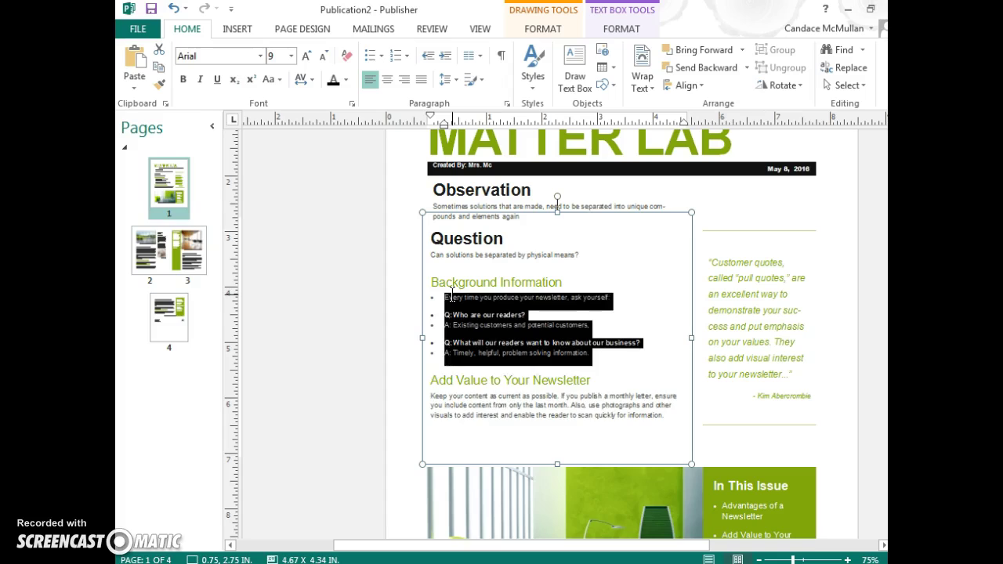
text(When water evaporates it leaves o)
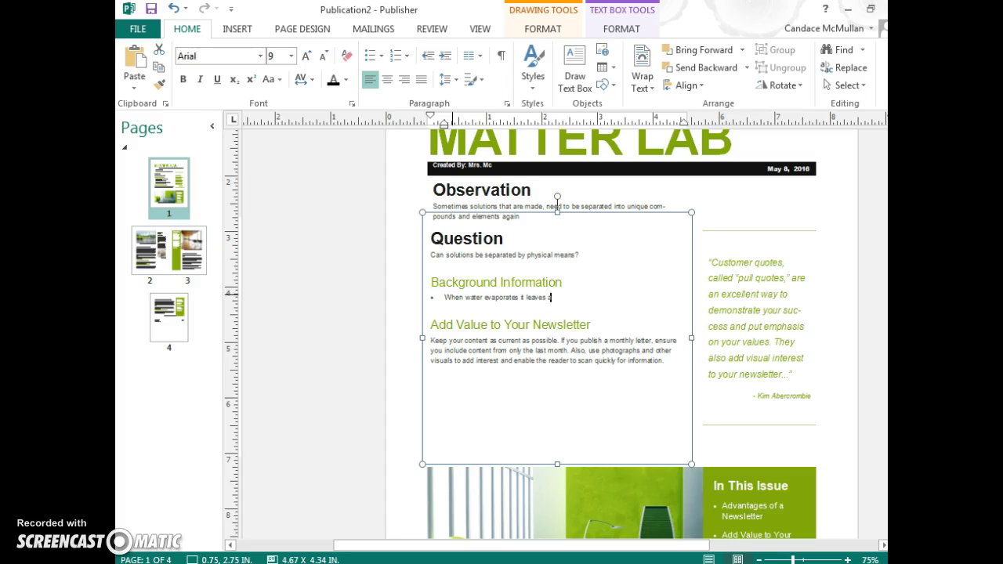
text(ll other substances)
key(Return)
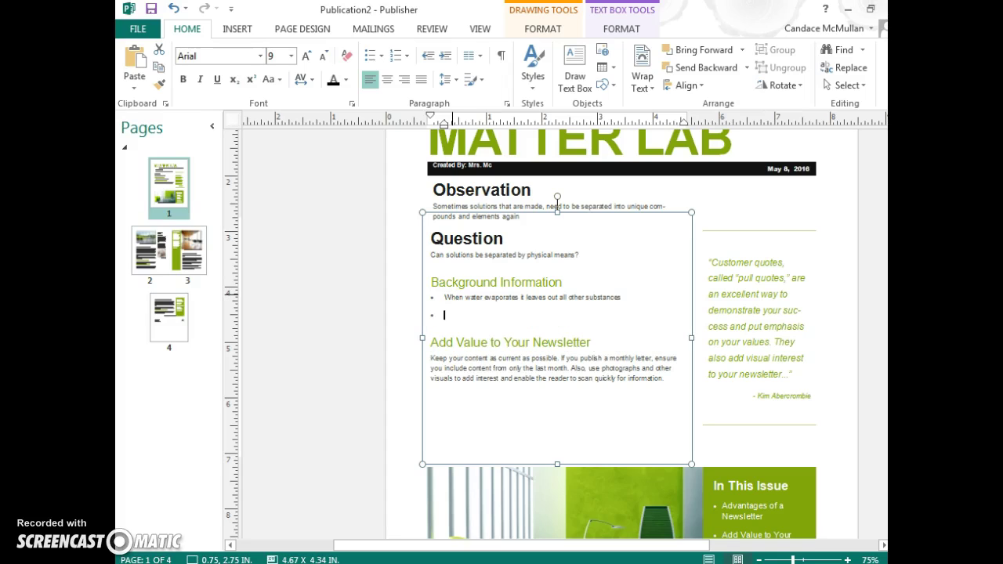
- Change the "Add Value to Your Newsletter" heading to "Hypothesis" and its paragraph to "Prediction of the results, and the reason why I think that!"
click(594, 342)
drag(594, 342, 431, 343)
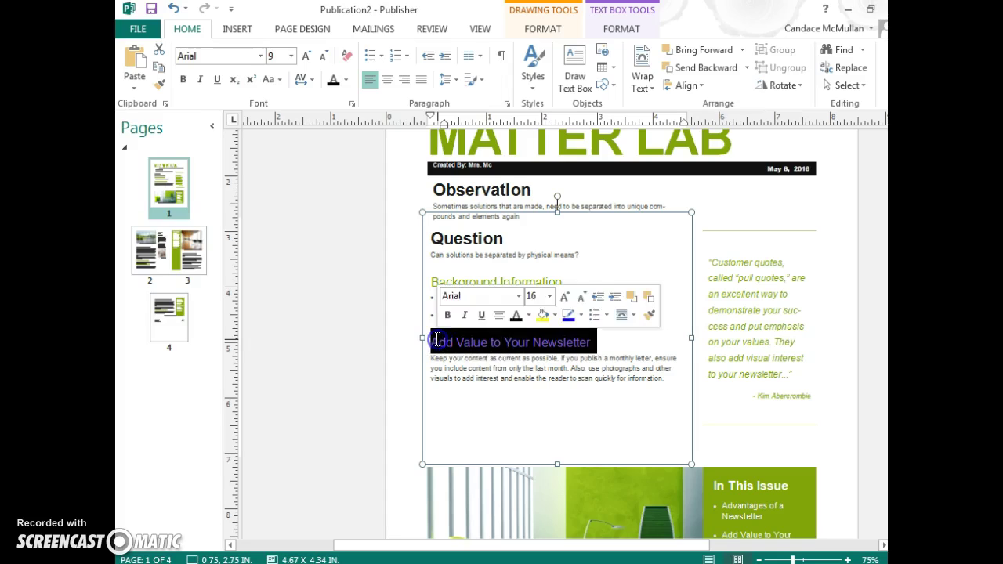
text(Hypothesis)
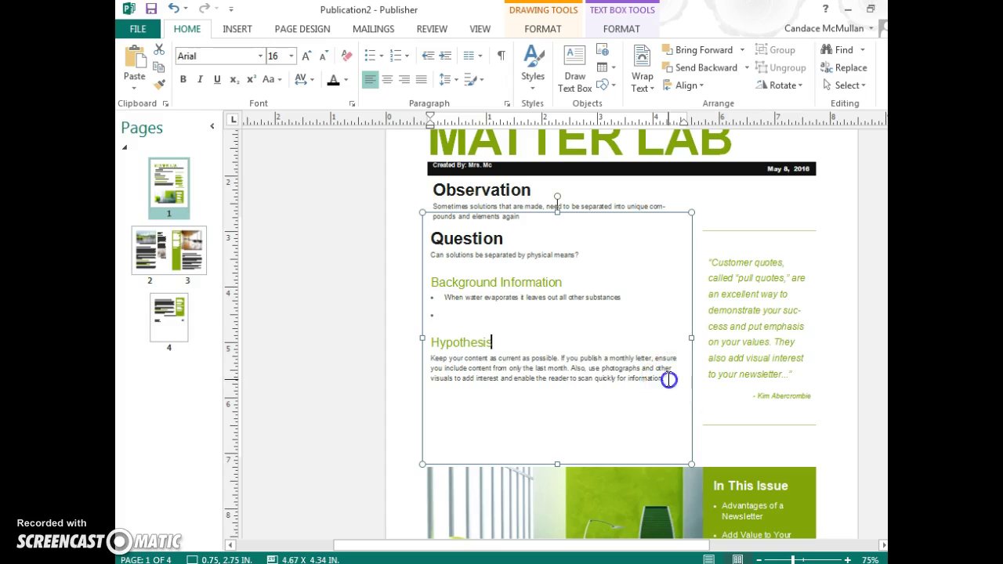
drag(665, 378, 426, 360)
text(Pre)
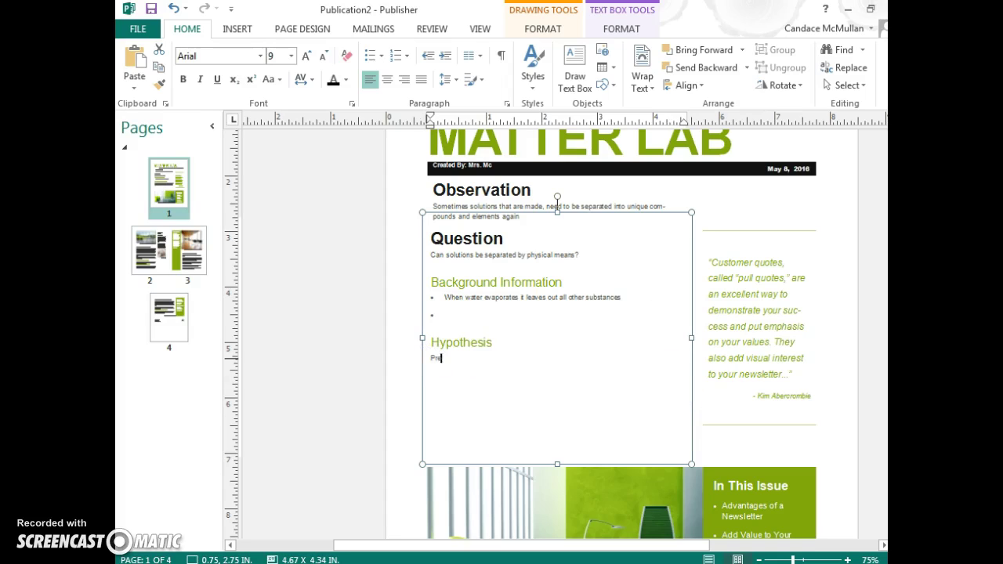
text(diction of the n)
text(esults, and the reason why I think that)
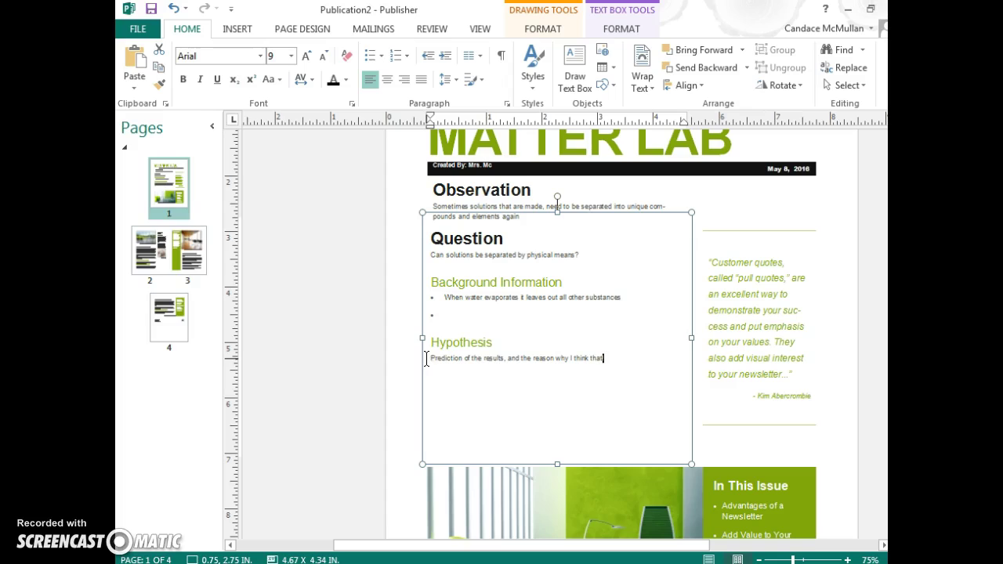
text(!)
- Select the customer pull quote text box beside the Question story for editing
click(741, 265)
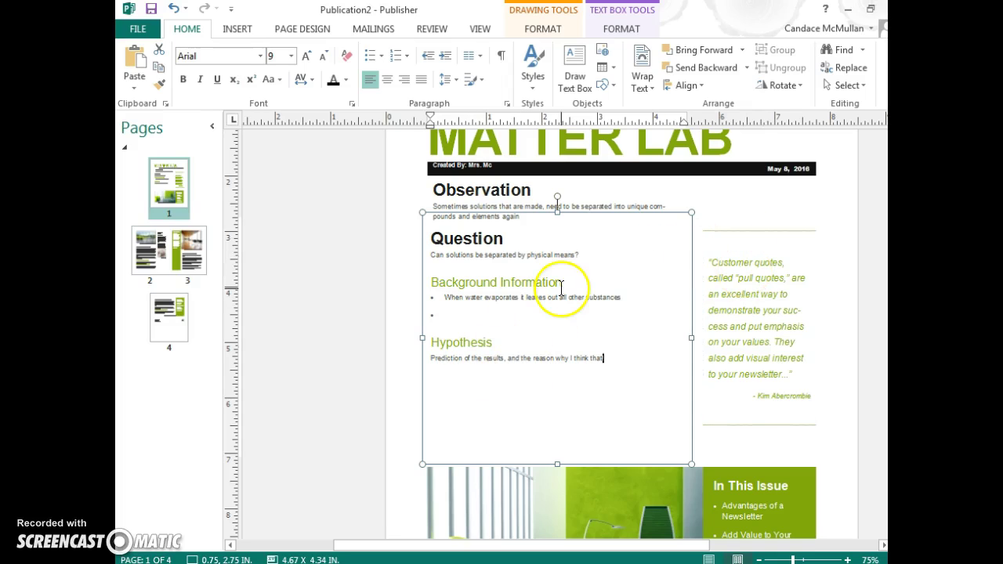
click(733, 265)
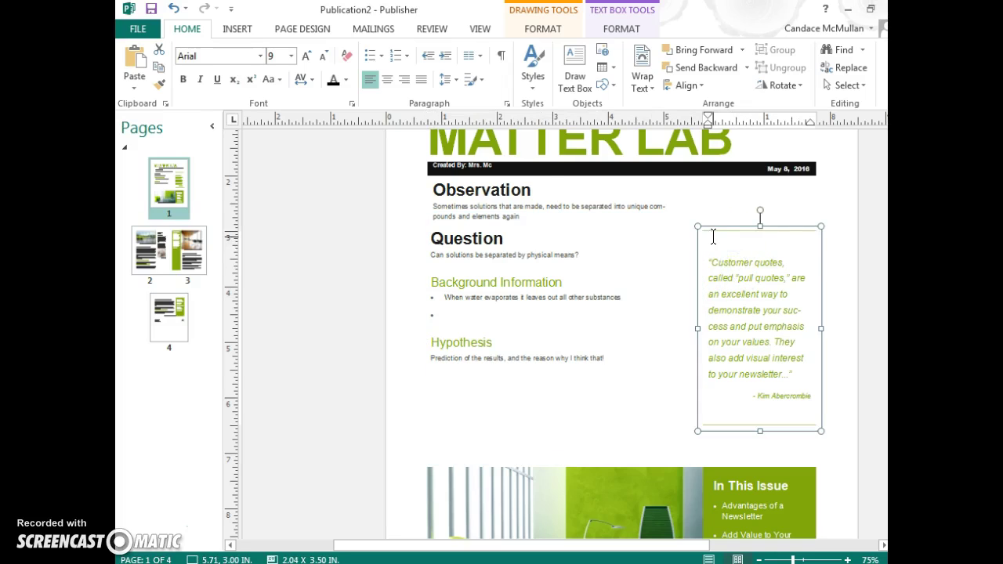